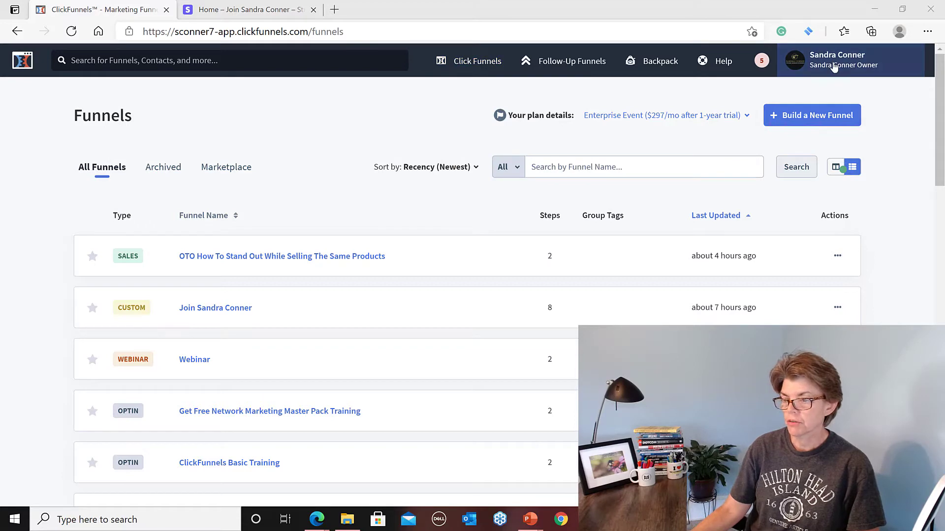
- Open Account Settings from the account menu and scroll the sidebar down to the Setup section
mouse_move(834, 66)
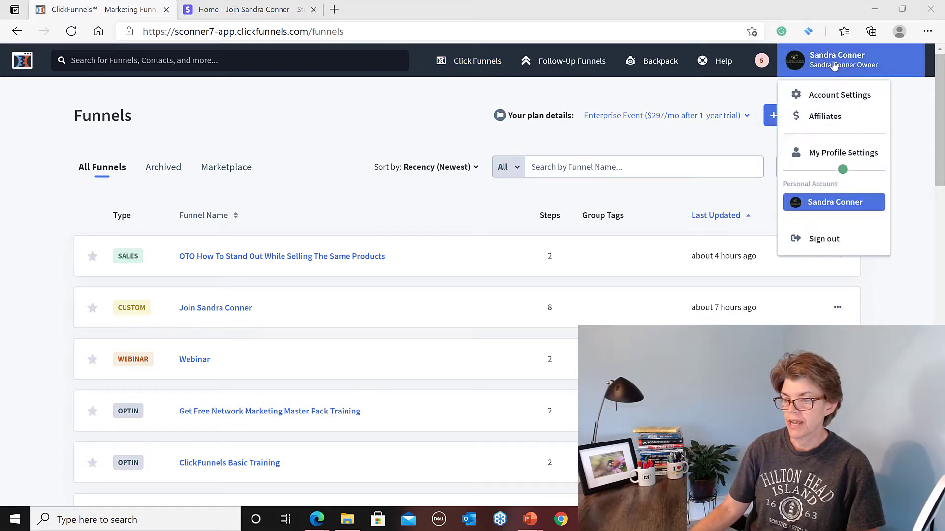
click(831, 96)
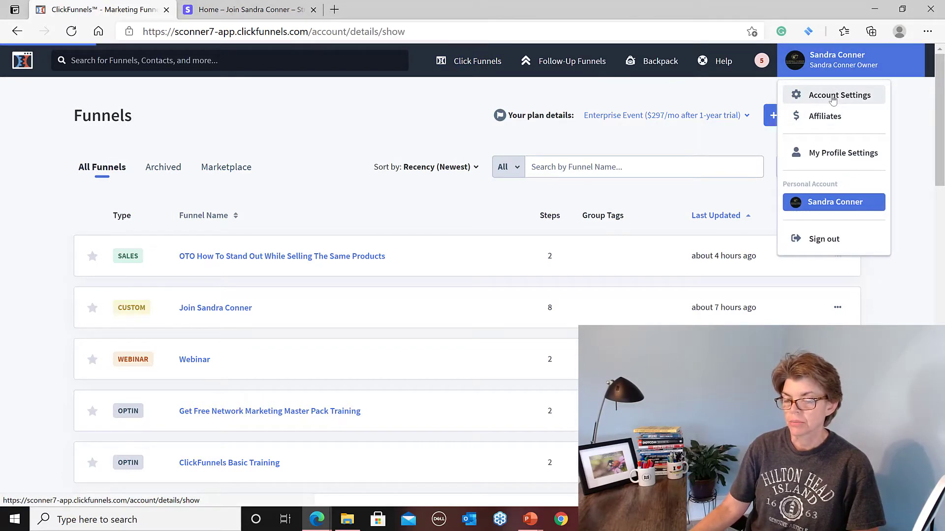
scroll(173, 183, down, 5)
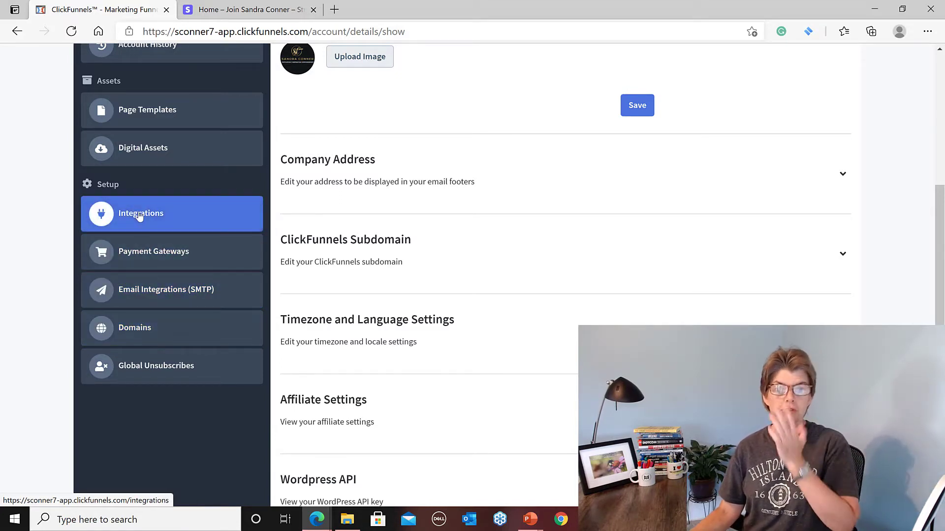
- Start adding a new Stripe gateway from Payment Gateways to reach the Add New Stripe Account page
click(142, 258)
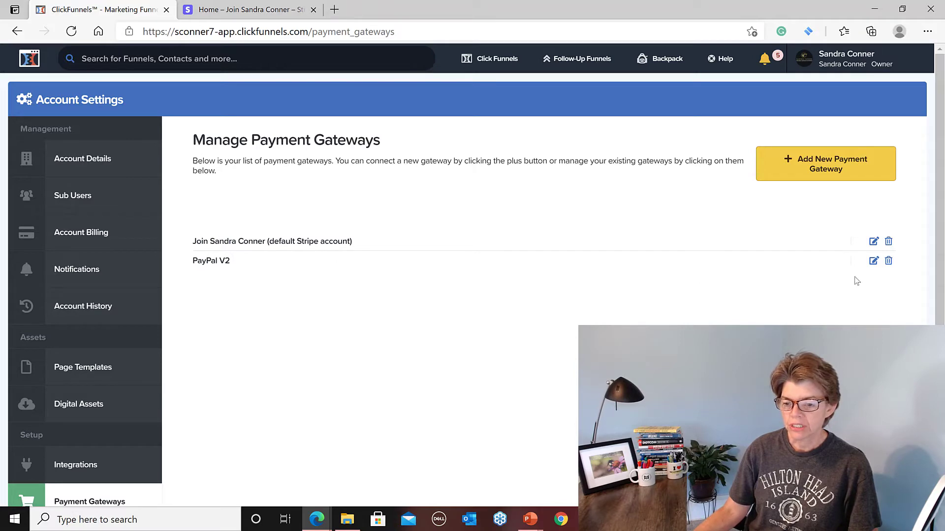
click(803, 168)
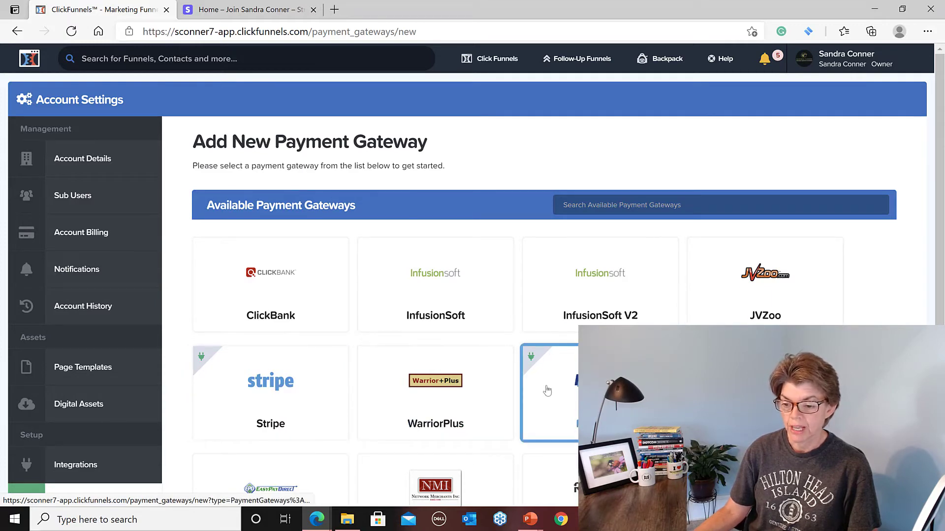
click(294, 389)
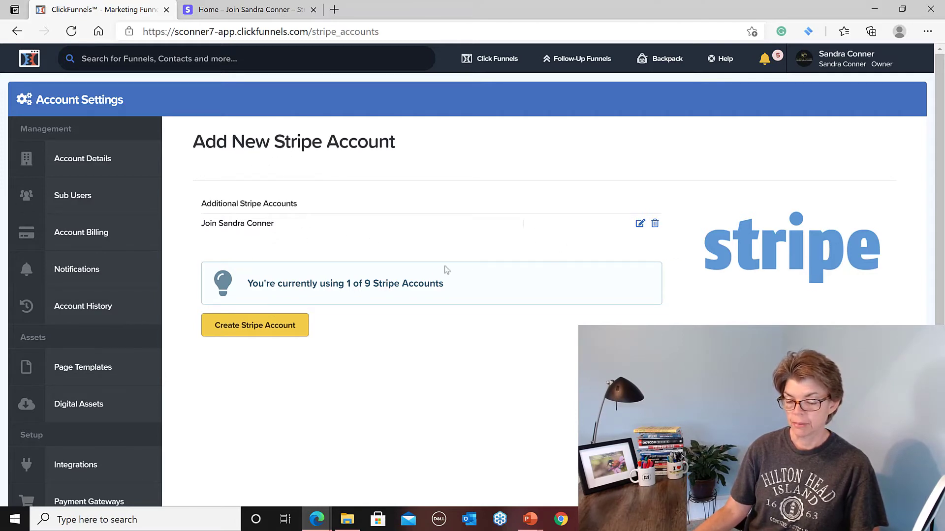
click(252, 329)
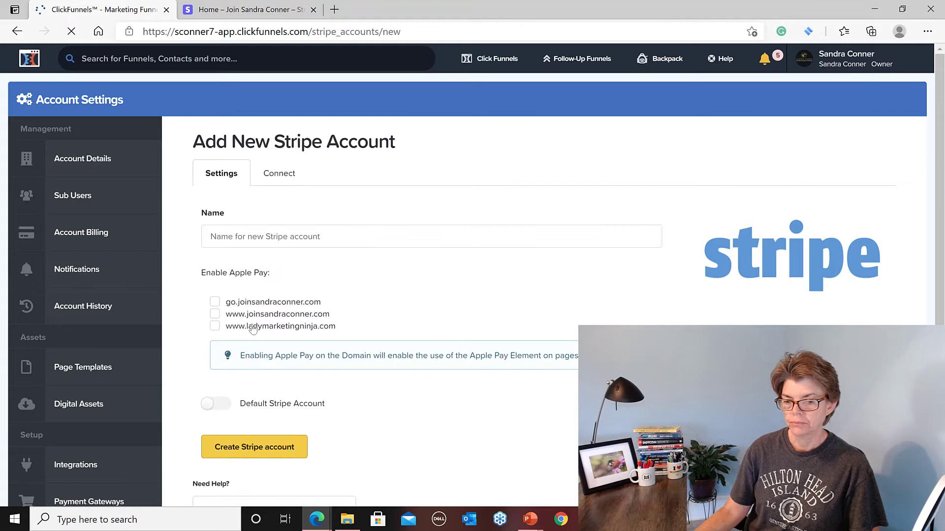
click(221, 328)
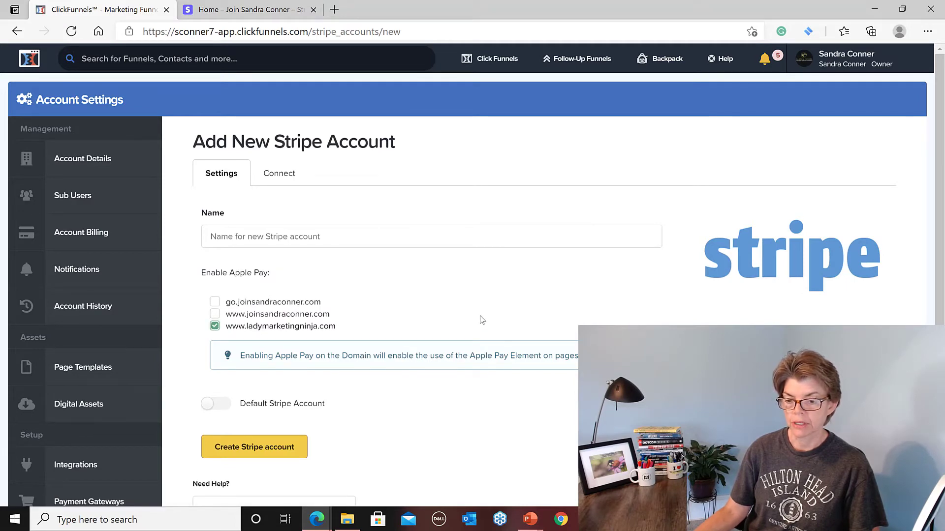
click(258, 240)
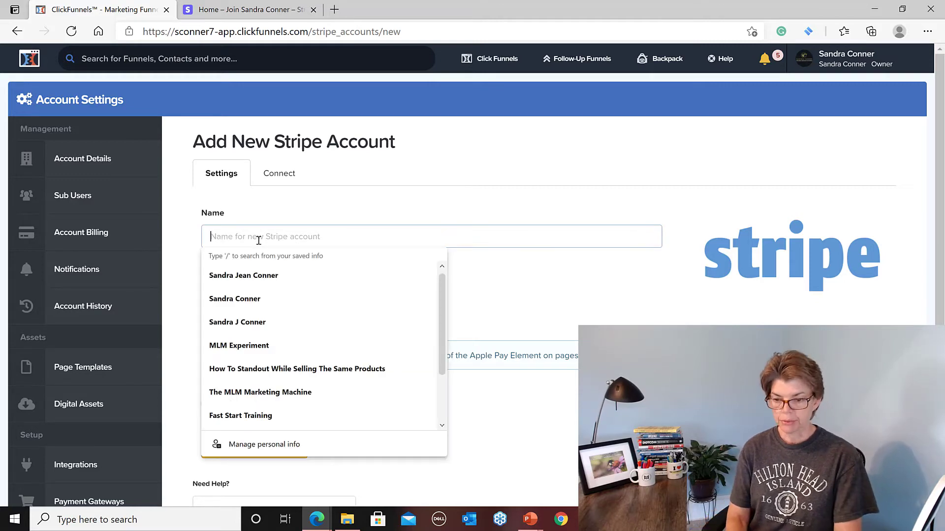
text(Stripe)
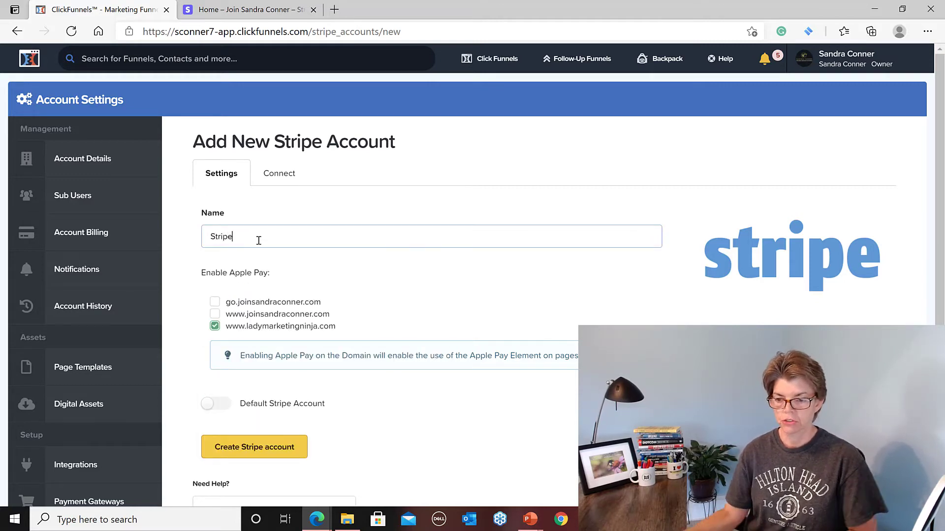
scroll(313, 315, down, 2)
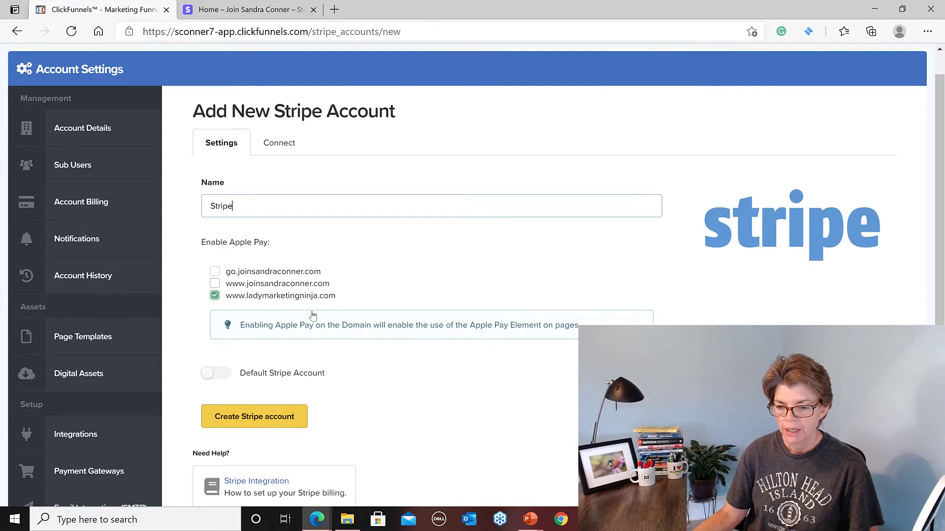
scroll(312, 316, down, 1)
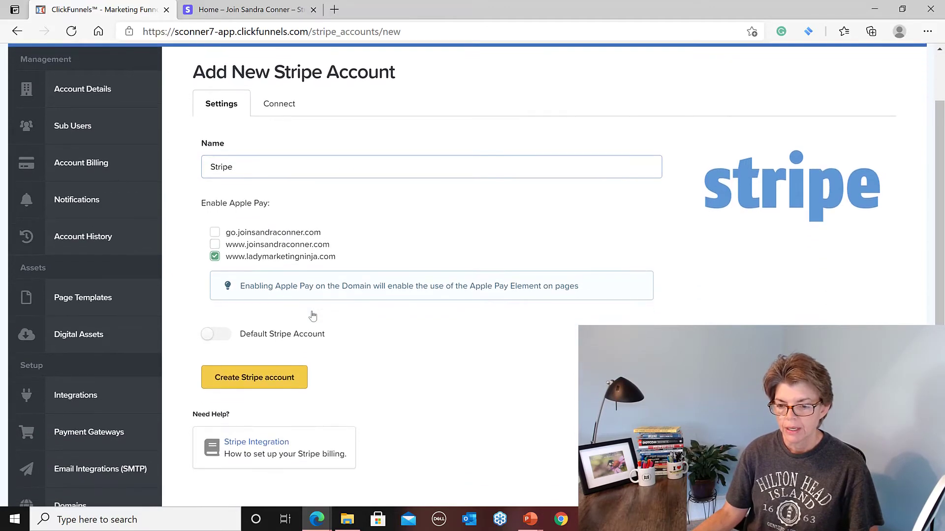
click(264, 381)
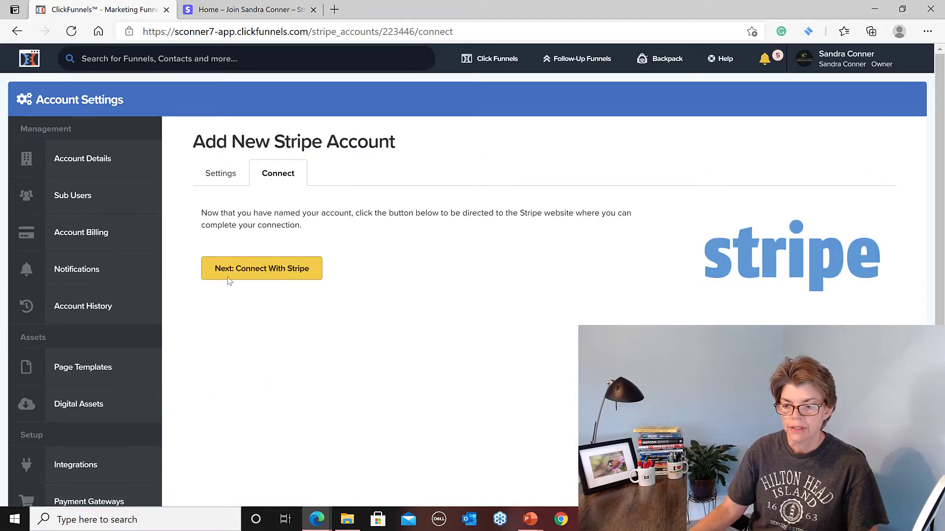
- Connect through Stripe, creating a new account linked to the existing business entity instead of a new business
click(265, 272)
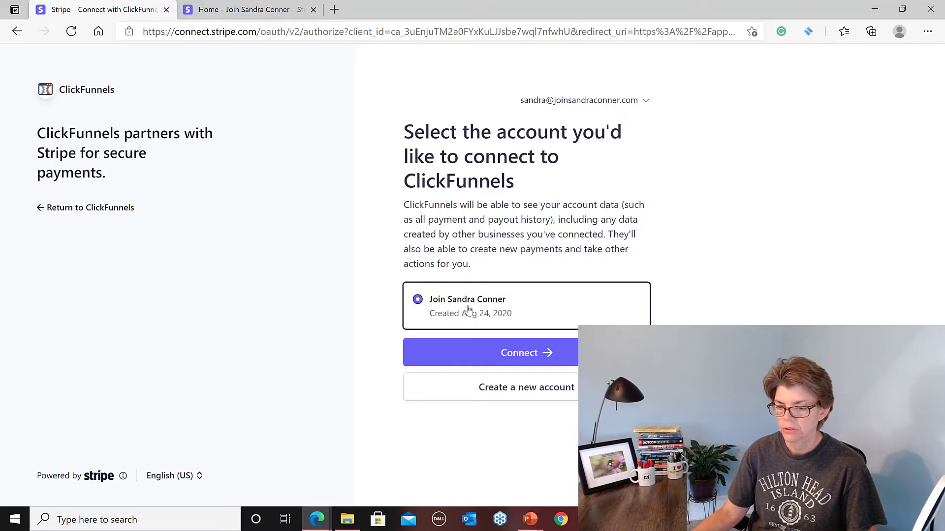
click(511, 389)
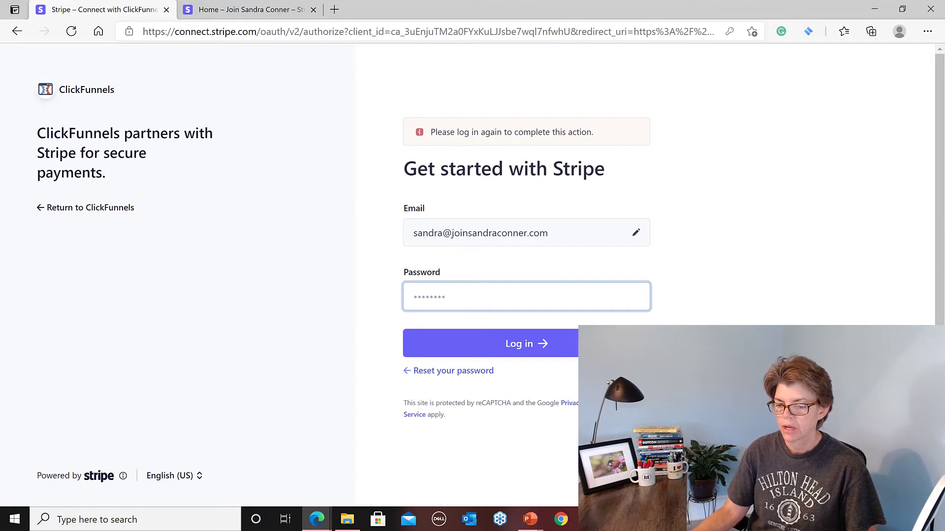
key(F9)
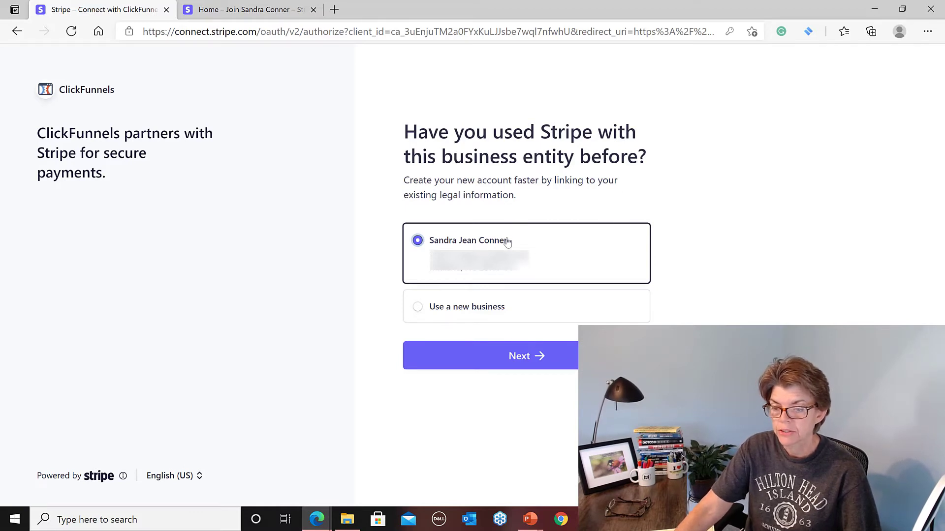
click(418, 309)
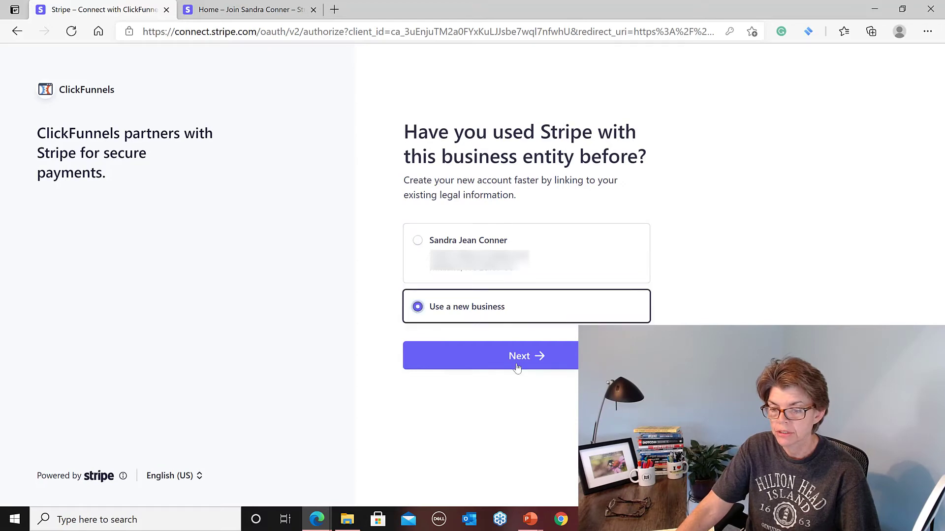
click(424, 247)
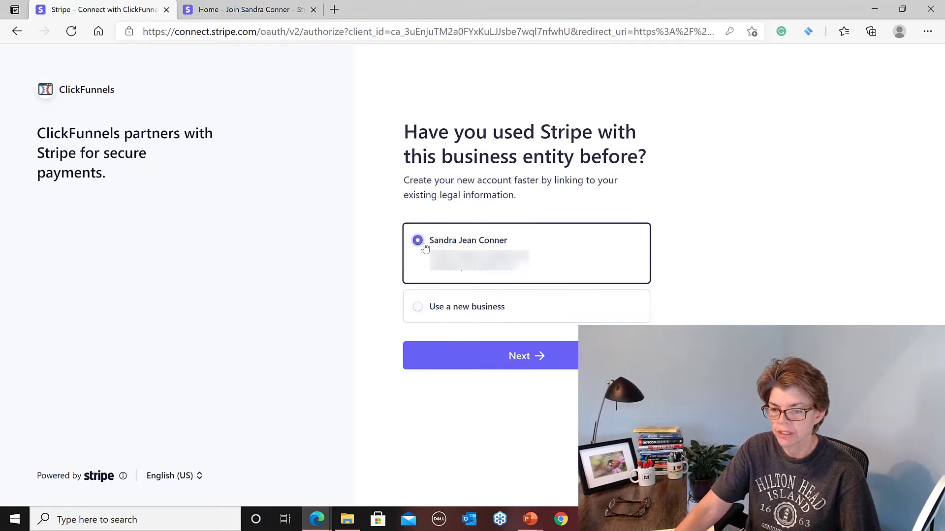
click(520, 361)
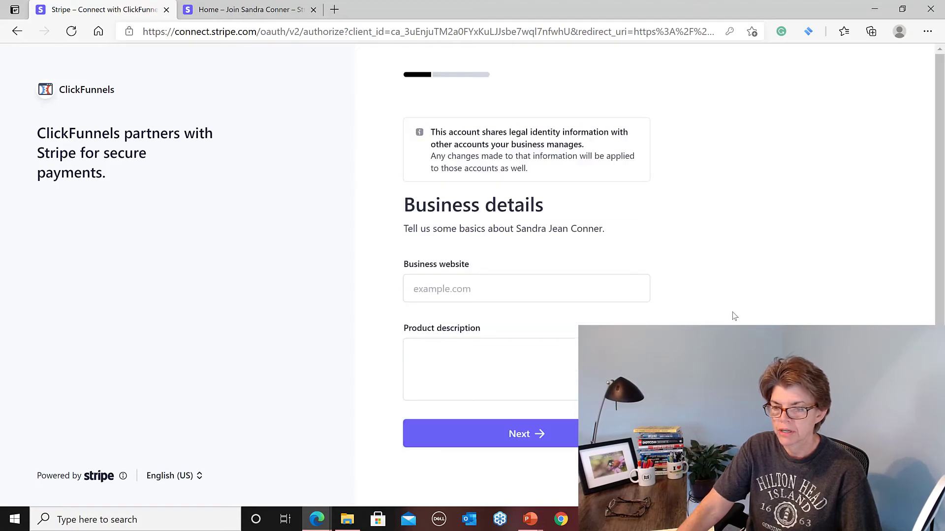
- Enter website 'Ladymarketingninja.com' and product description 'educational digital courses', then submit the business details
click(446, 288)
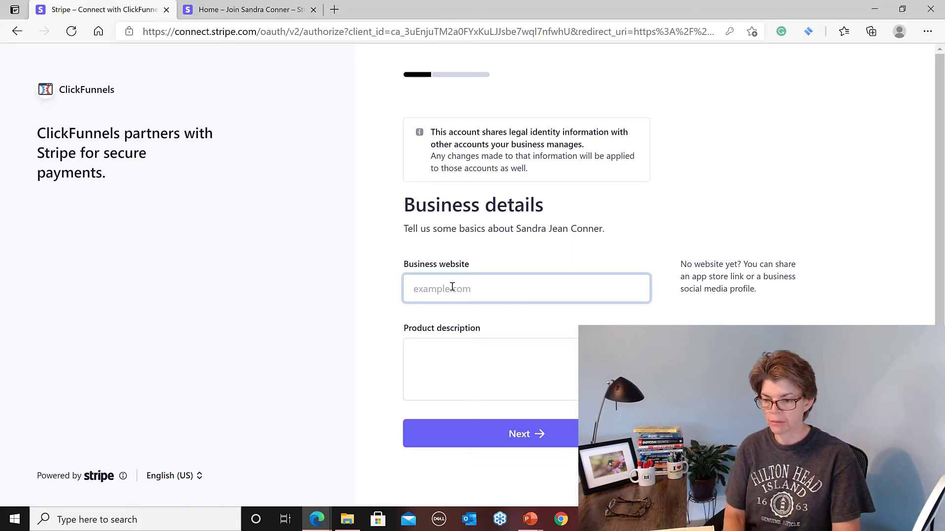
text(Ladym)
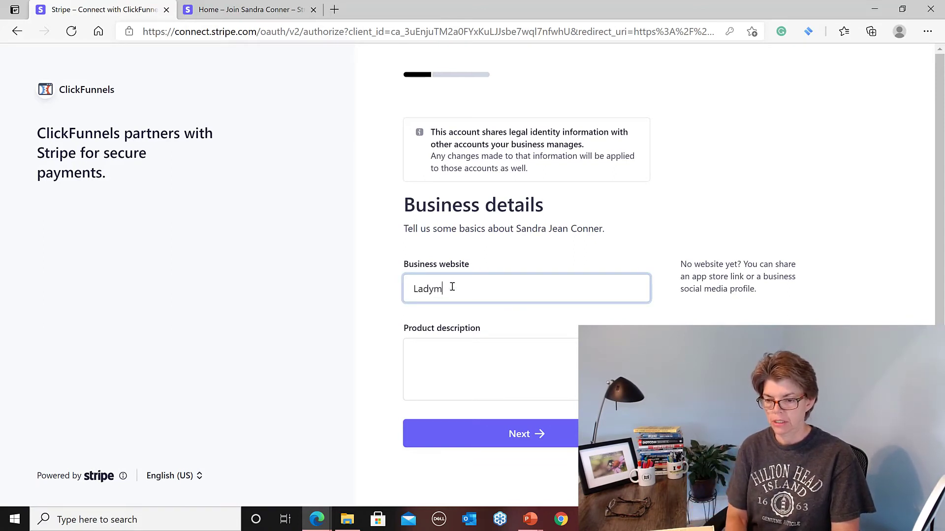
text(arketing)
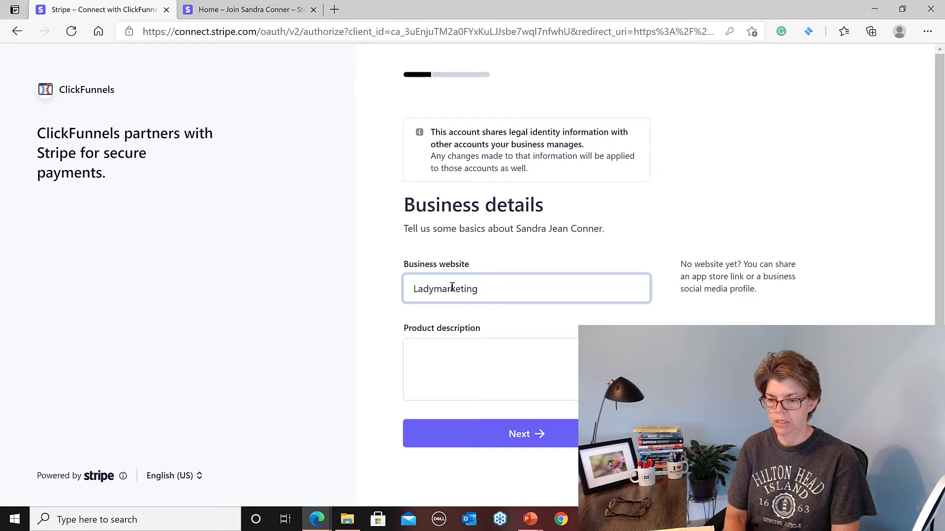
text(ninja.com)
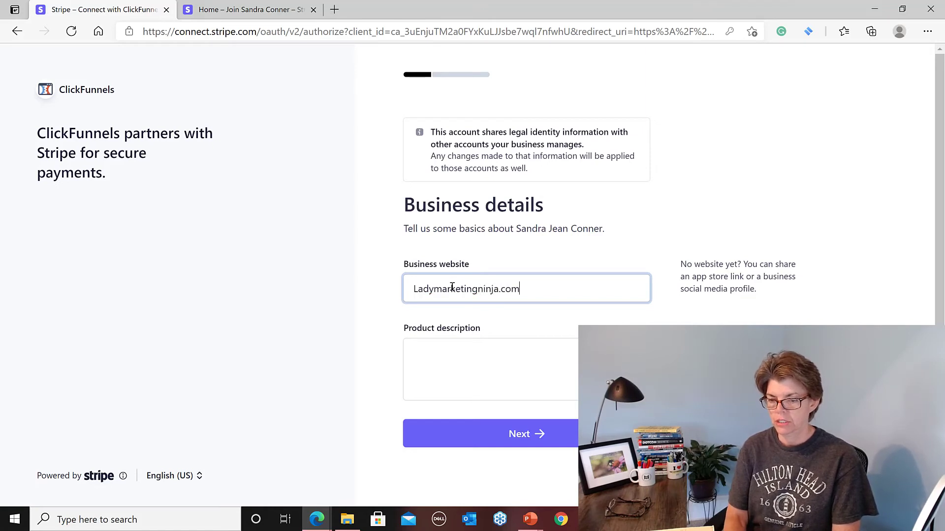
click(465, 357)
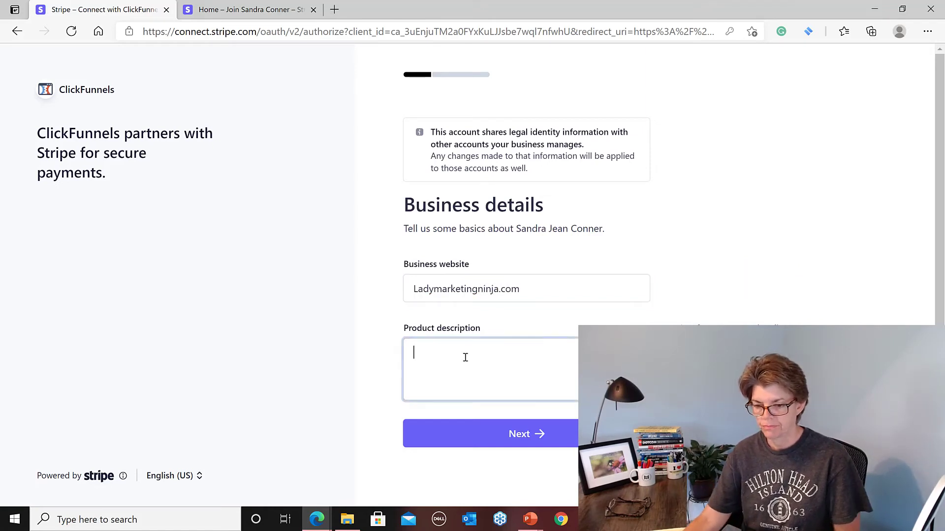
text(ed)
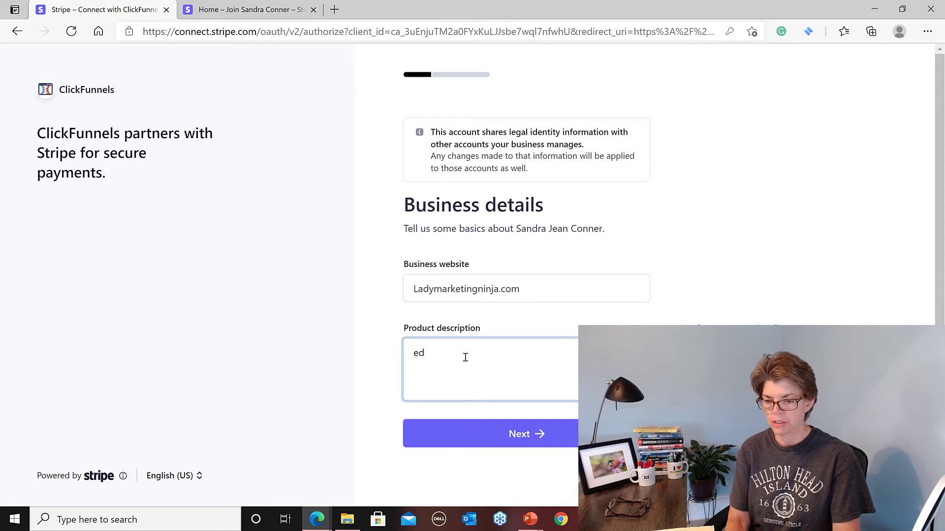
text(ucational)
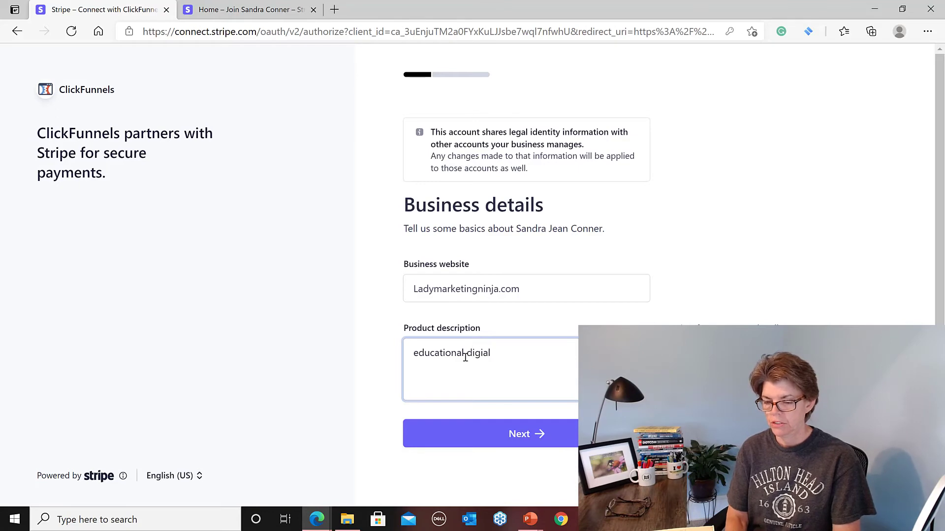
text(digial courses)
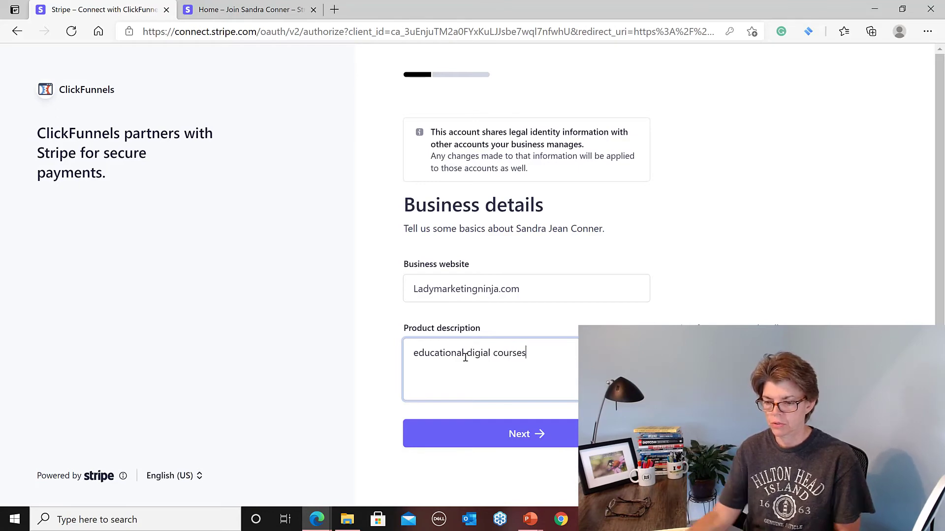
click(522, 440)
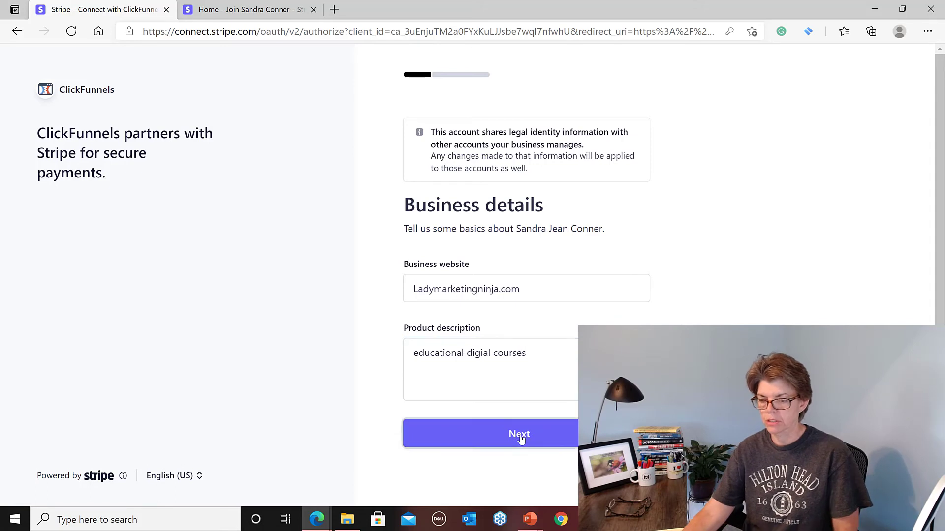
click(485, 356)
- Correct the 'digital' spelling in the description and bring up the payout bank fields
click(485, 375)
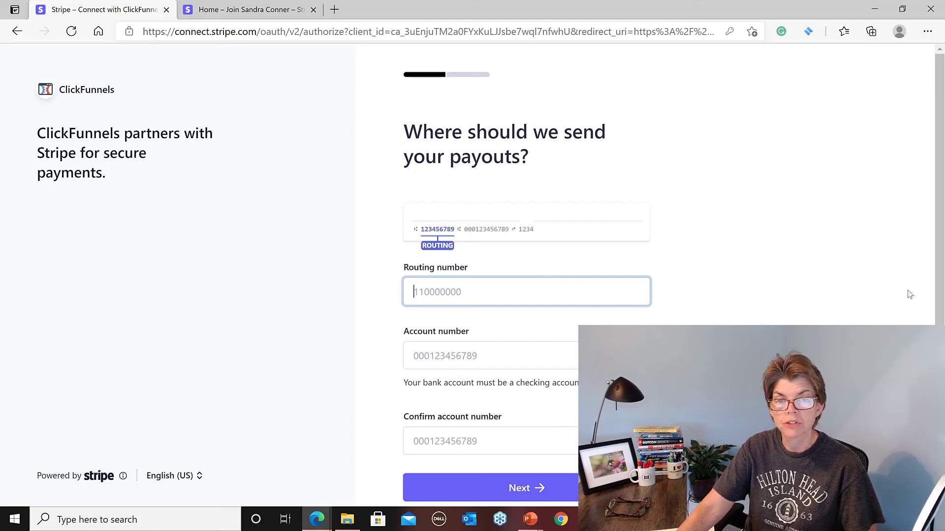
scroll(909, 294, down, 1)
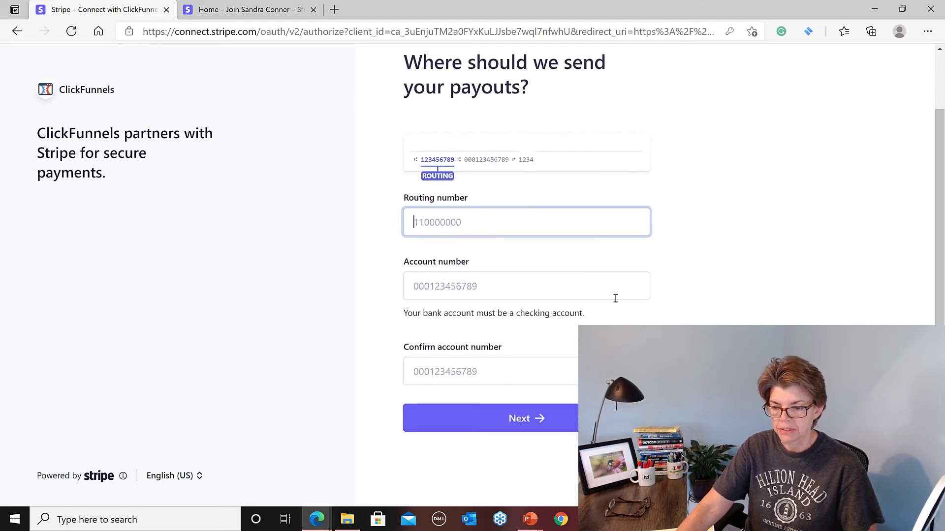
key(F9)
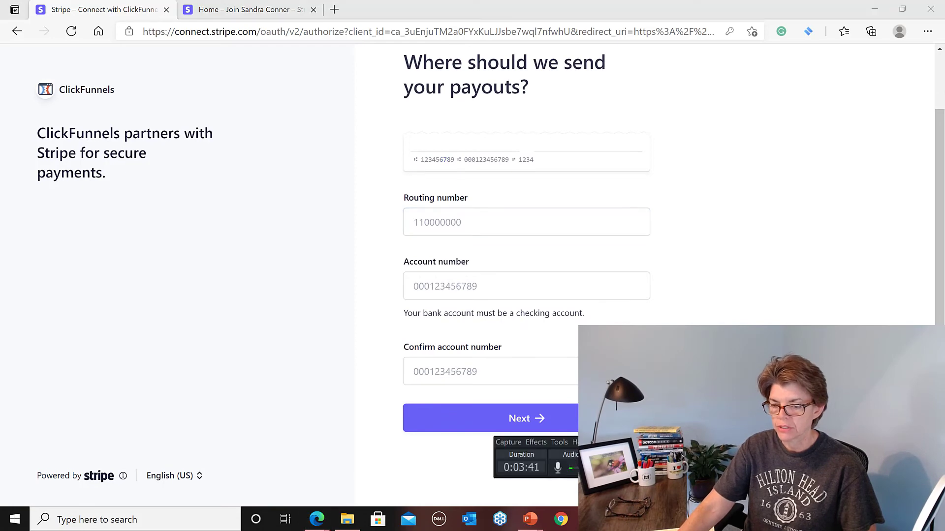